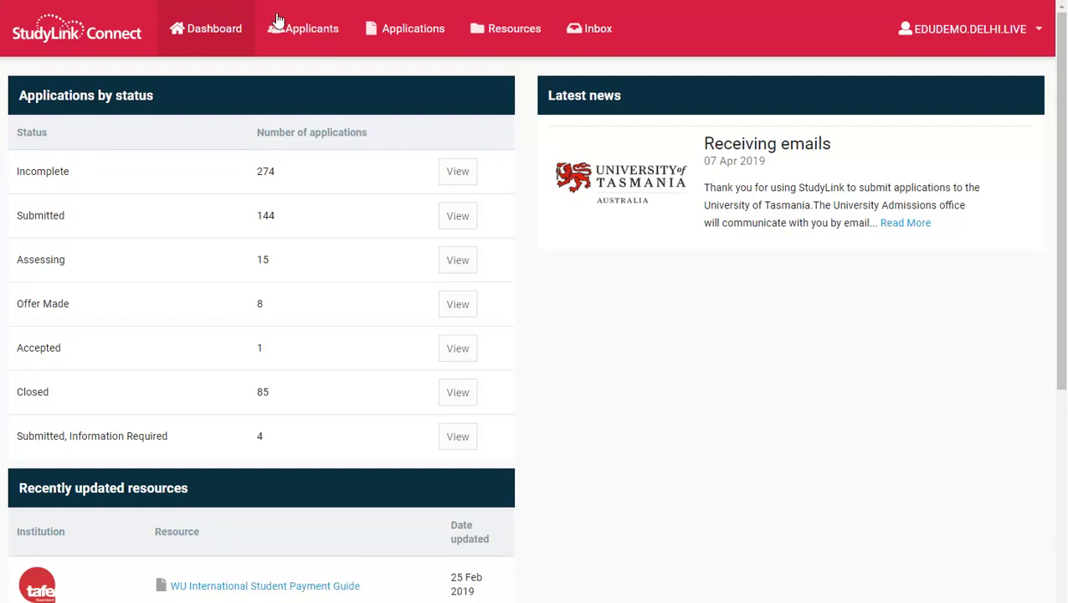
- Open the single applicant's record found by the surname search in Applicants
{"action": "left_click", "coordinate": [310, 33]}
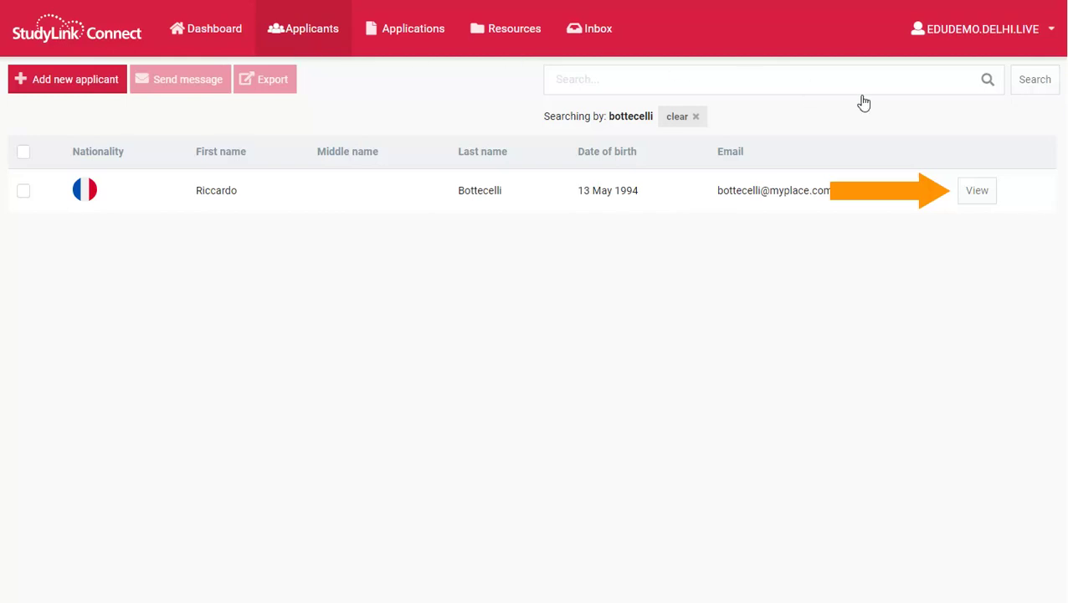
{"action": "left_click", "coordinate": [978, 191]}
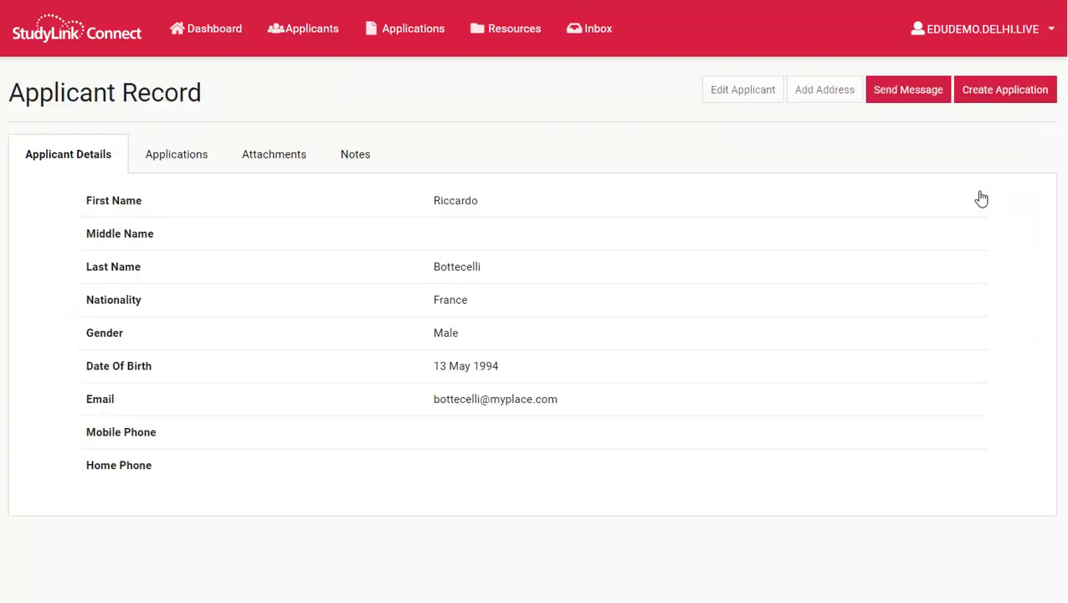
- Start a new application and search 'business' courses, Bachelors award, University of Canberra
{"action": "left_click", "coordinate": [999, 94]}
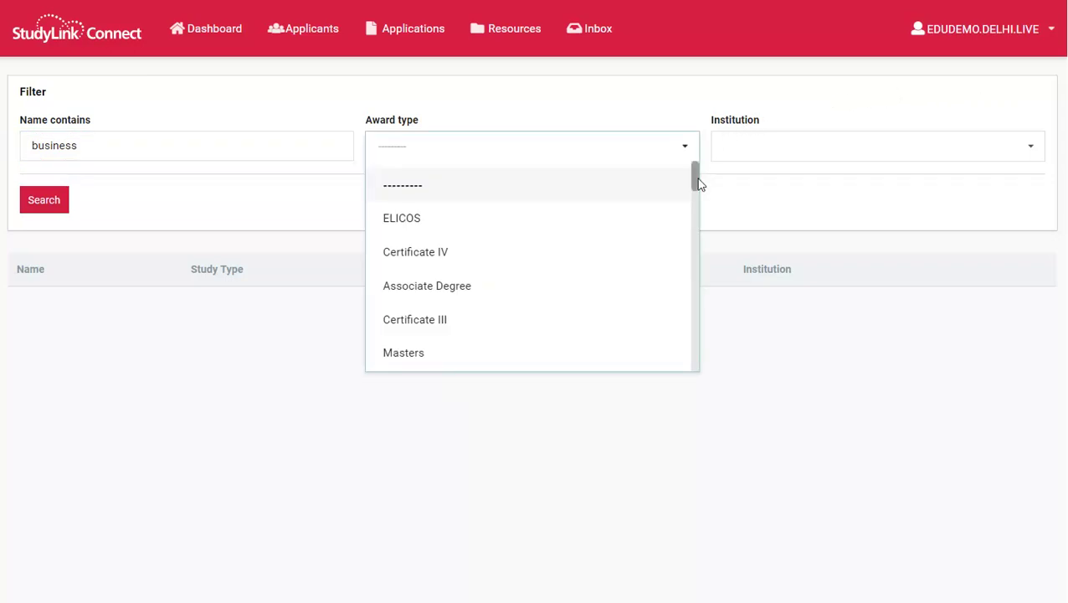
{"action": "left_click_drag", "start_coordinate": [700, 184], "coordinate": [544, 236]}
{"action": "left_click", "coordinate": [484, 279]}
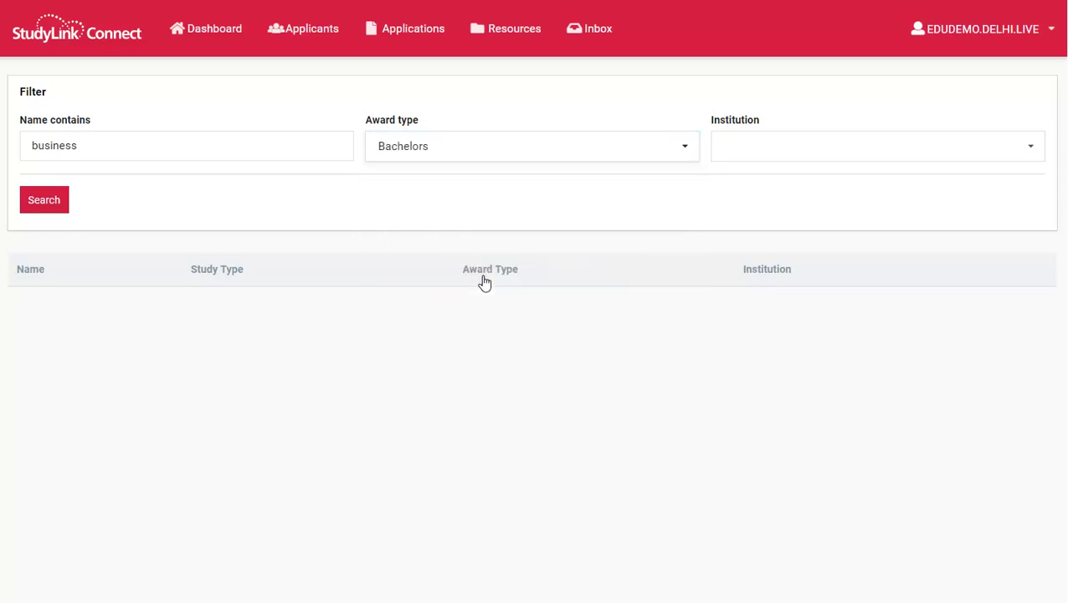
{"action": "left_click", "coordinate": [1030, 149]}
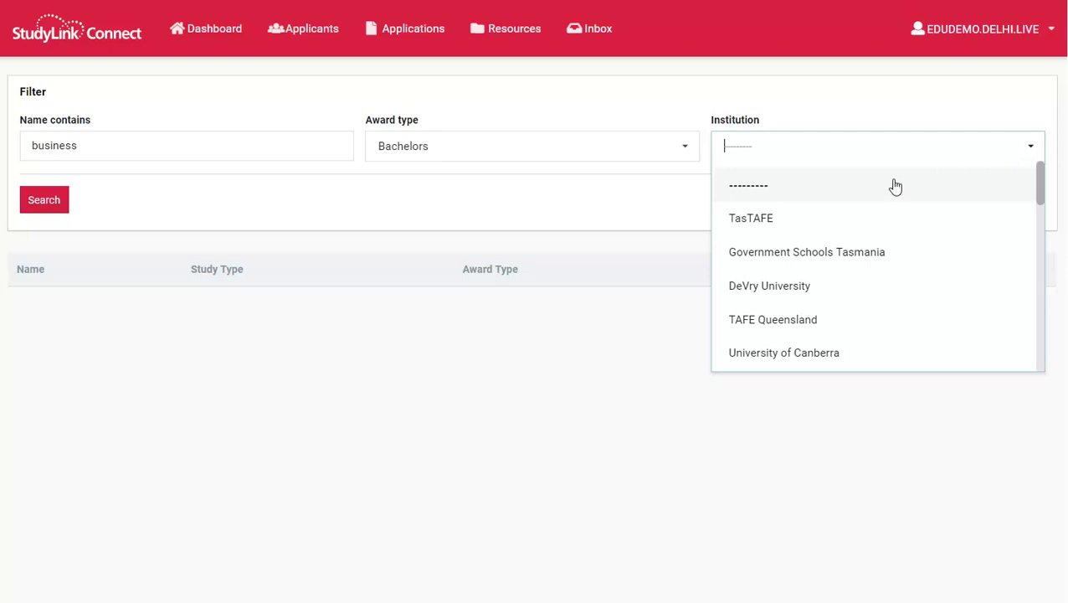
{"action": "left_click", "coordinate": [814, 355]}
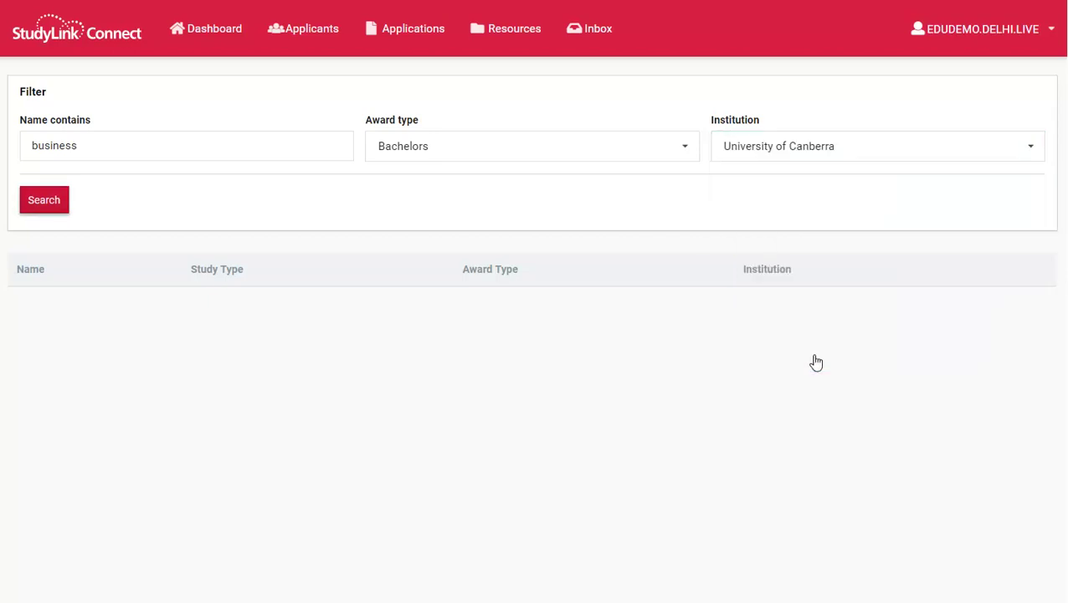
{"action": "left_click", "coordinate": [47, 206]}
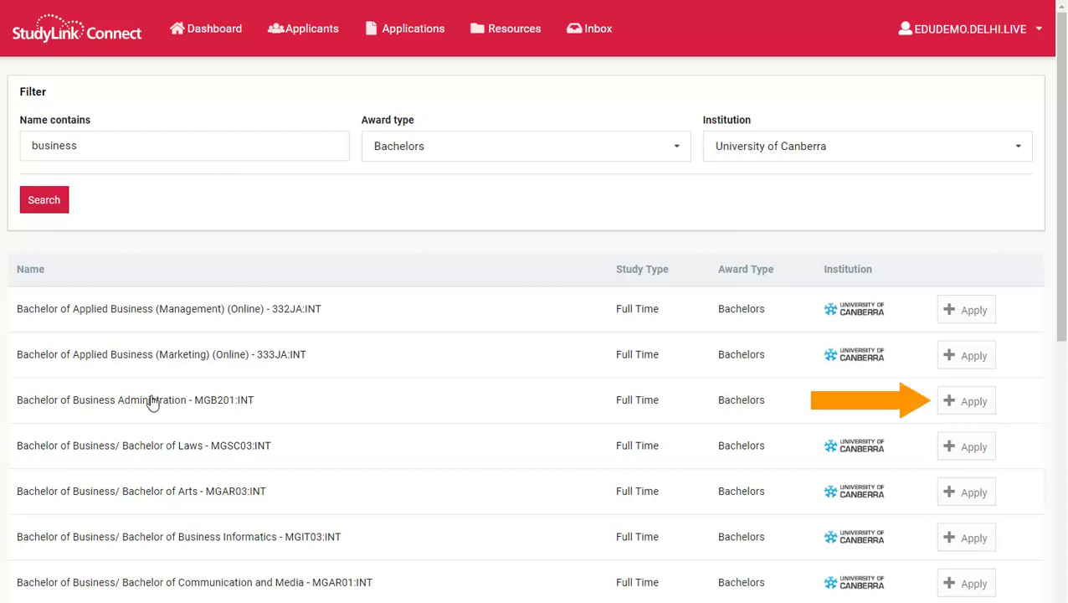
- Apply for the Bachelor of Business Administration and bring up its Application Form
{"action": "left_click", "coordinate": [969, 406]}
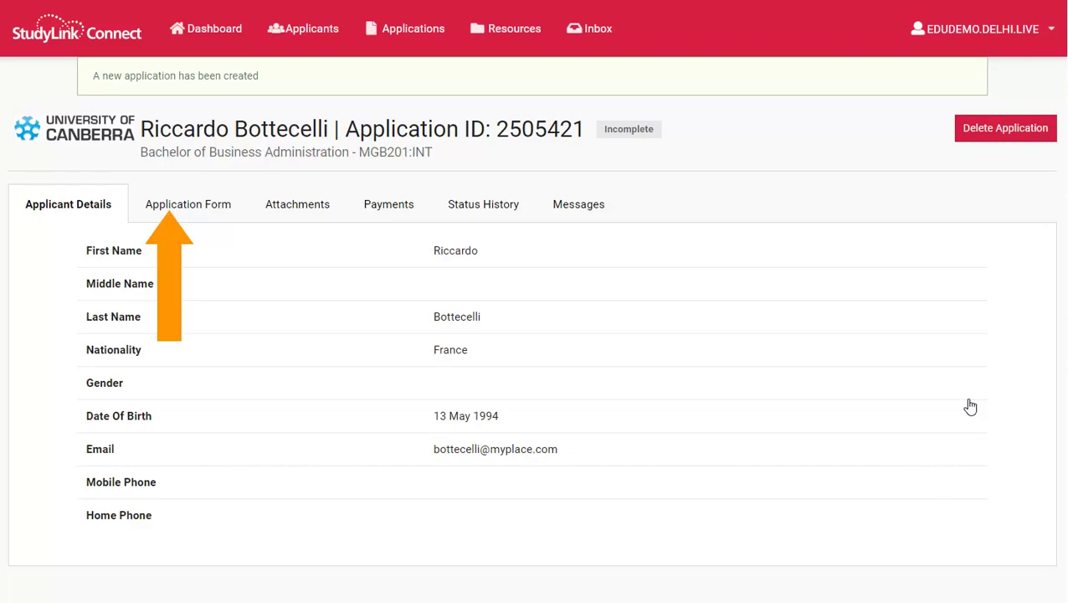
{"action": "left_click", "coordinate": [192, 207]}
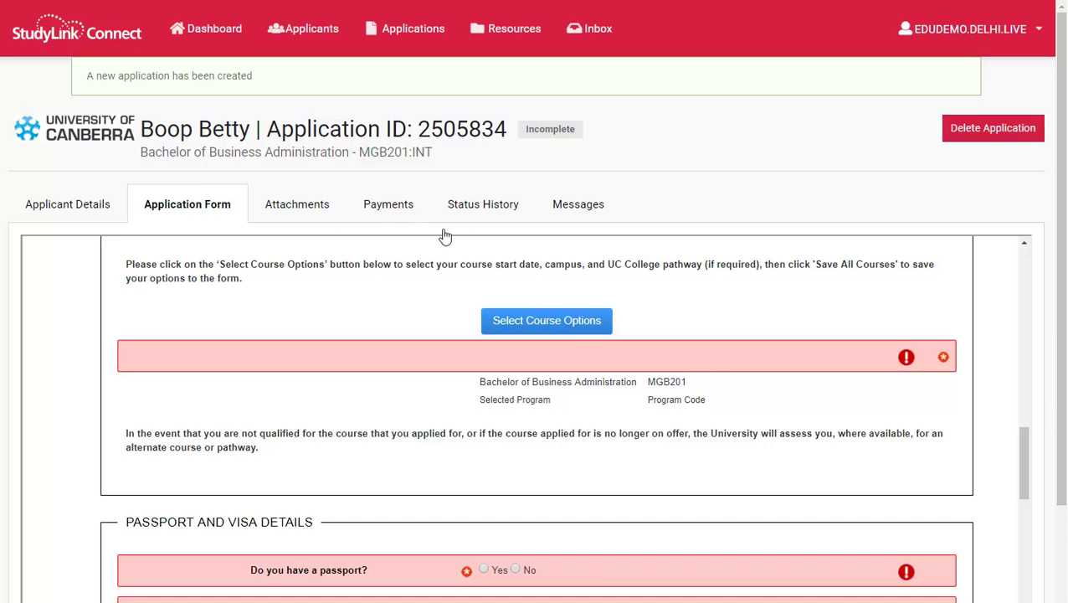
- Save course options: no foundation course, Semester 2 2019 intake at Bruce Campus
{"action": "left_click", "coordinate": [542, 329]}
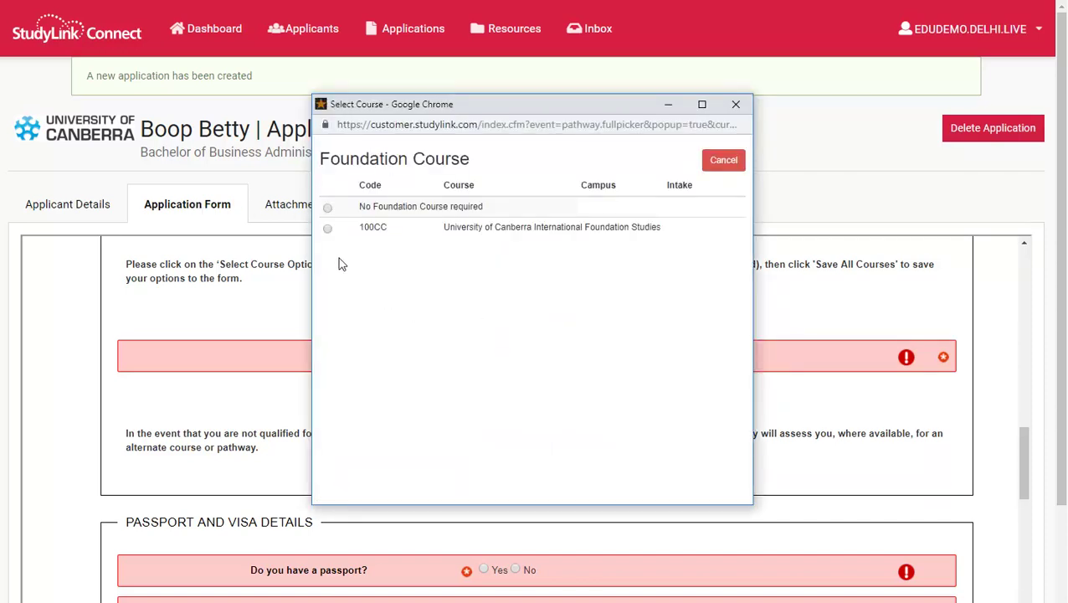
{"action": "left_click", "coordinate": [328, 206]}
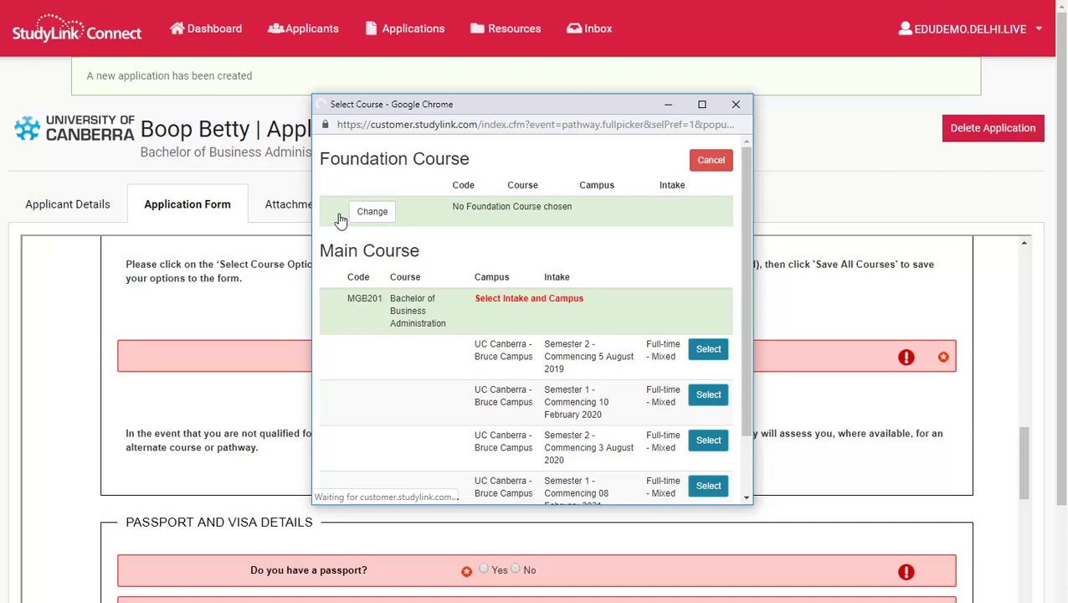
{"action": "left_click", "coordinate": [710, 352]}
{"action": "left_click", "coordinate": [358, 374]}
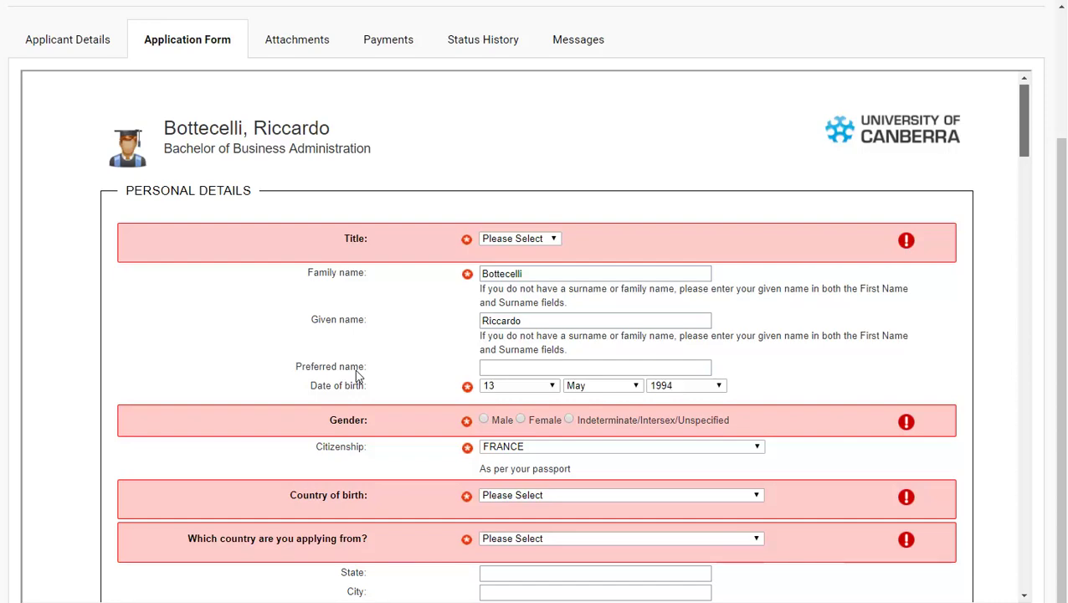
- Save the completed form answers and declaration, then advance to required documentation
{"action": "mouse_move", "coordinate": [1025, 143]}
{"action": "left_mouse_down"}
{"action": "mouse_move", "coordinate": [1044, 325]}
{"action": "mouse_move", "coordinate": [1028, 572]}
{"action": "left_mouse_up"}
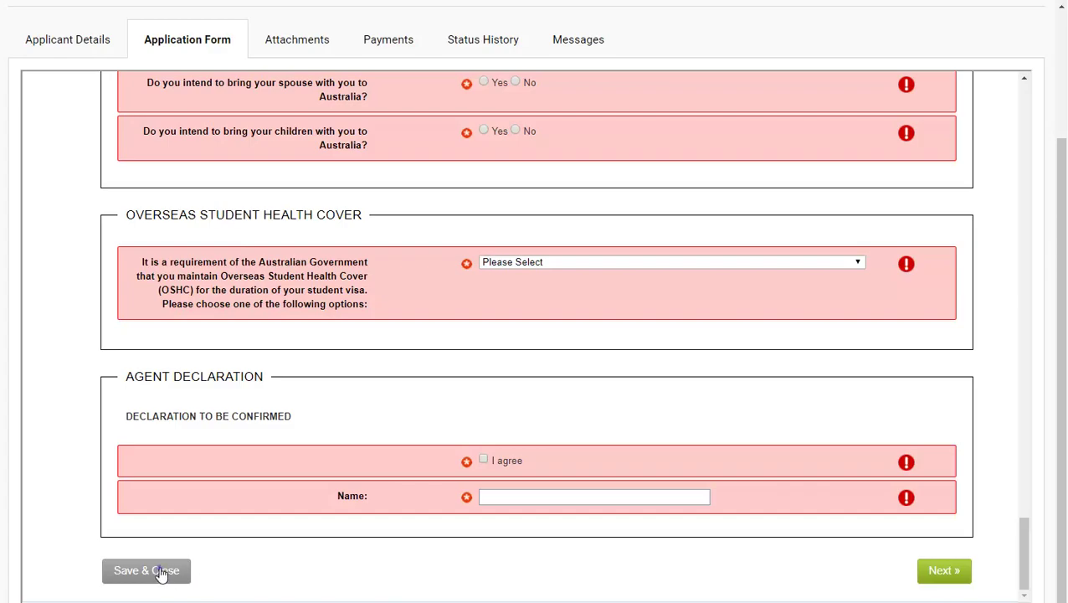
{"action": "left_click", "coordinate": [161, 573]}
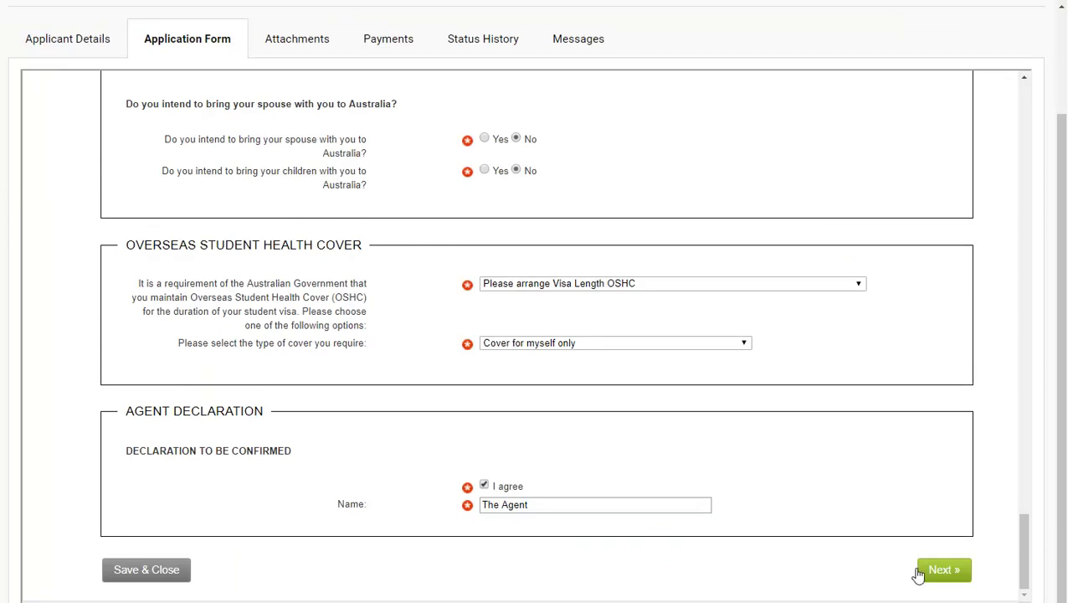
{"action": "left_click", "coordinate": [944, 574]}
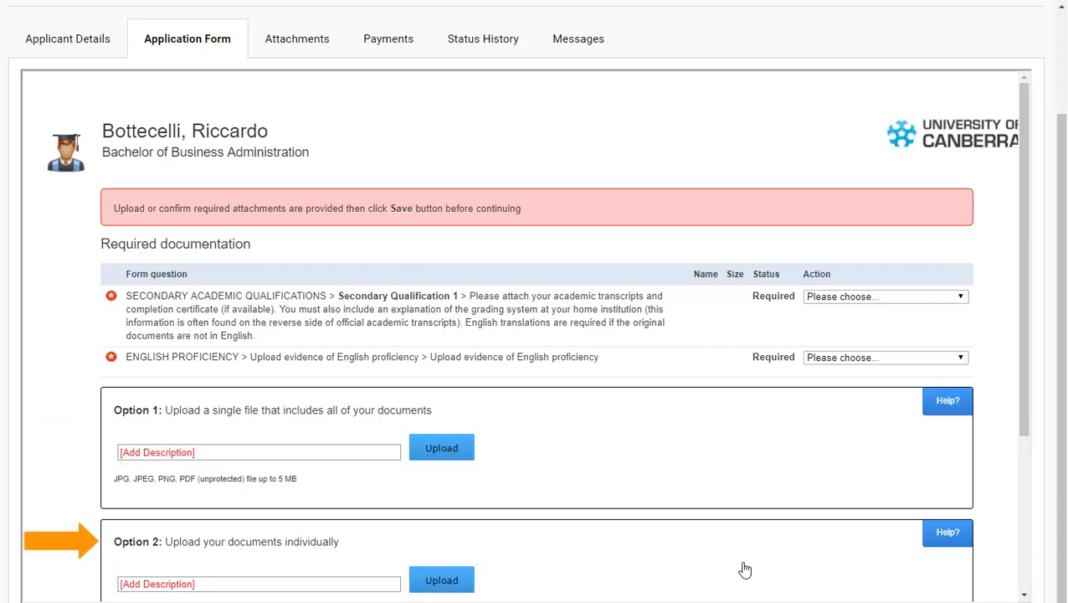
- Upload sample document.pdf as a single combined attachment under Option 1
{"action": "left_click", "coordinate": [439, 450]}
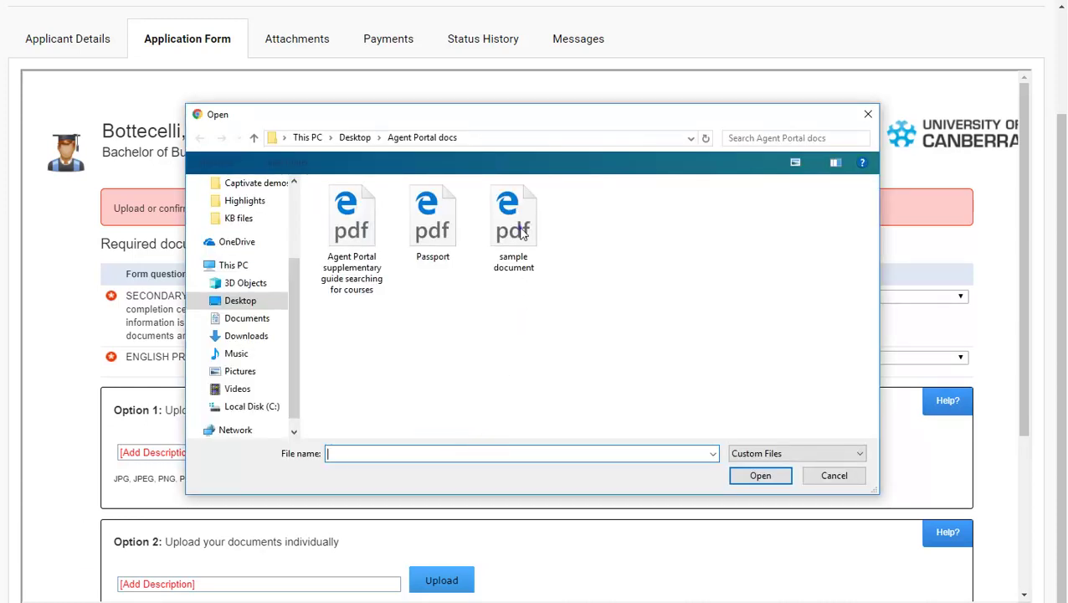
{"action": "left_click", "coordinate": [519, 226]}
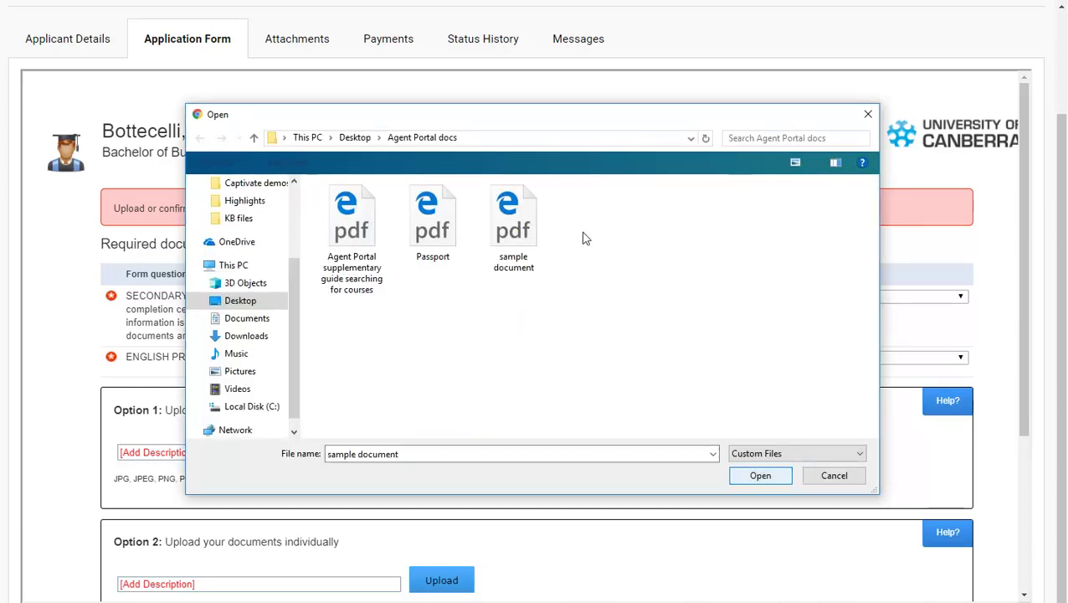
{"action": "left_click", "coordinate": [758, 477]}
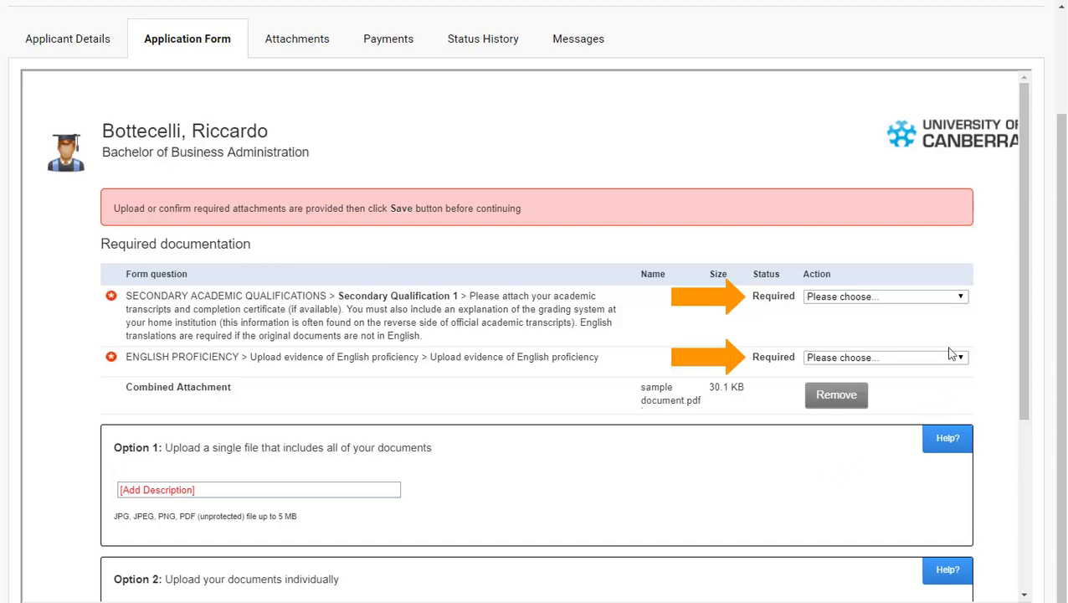
- Set academic qualifications and English proficiency to 'Included in Combined attachment'
{"action": "left_click", "coordinate": [957, 298]}
{"action": "left_click", "coordinate": [918, 364]}
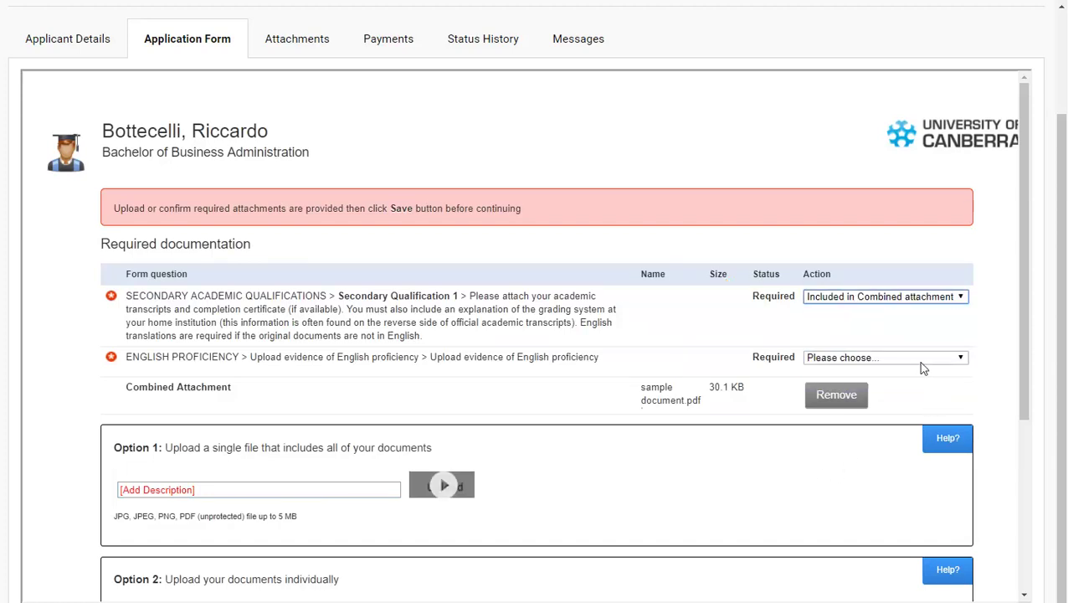
{"action": "left_click", "coordinate": [926, 361]}
{"action": "left_click", "coordinate": [882, 424]}
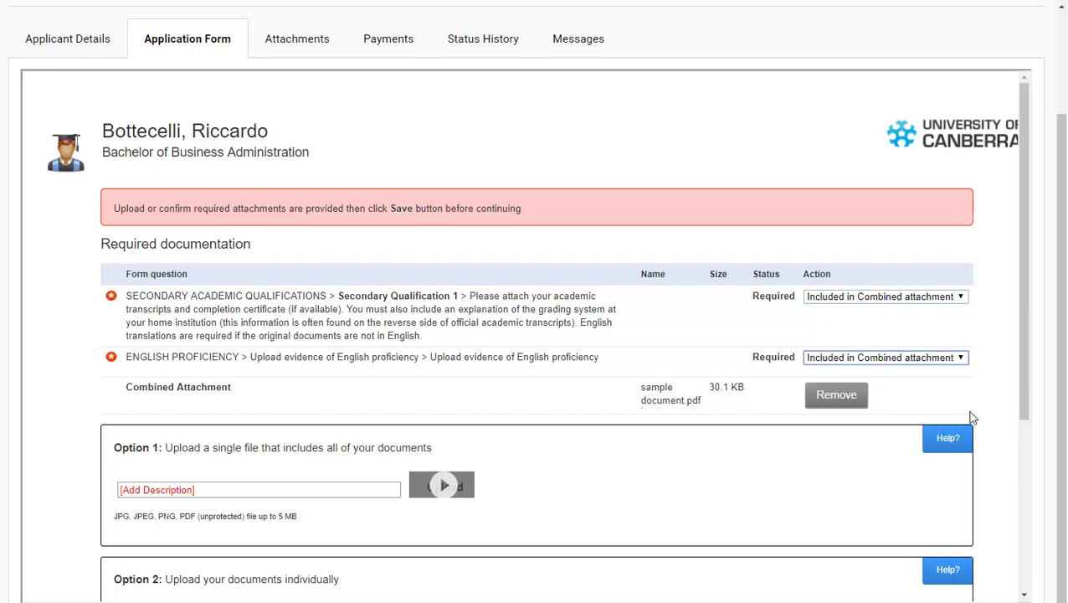
{"action": "left_click_drag", "start_coordinate": [1023, 303], "coordinate": [1028, 467]}
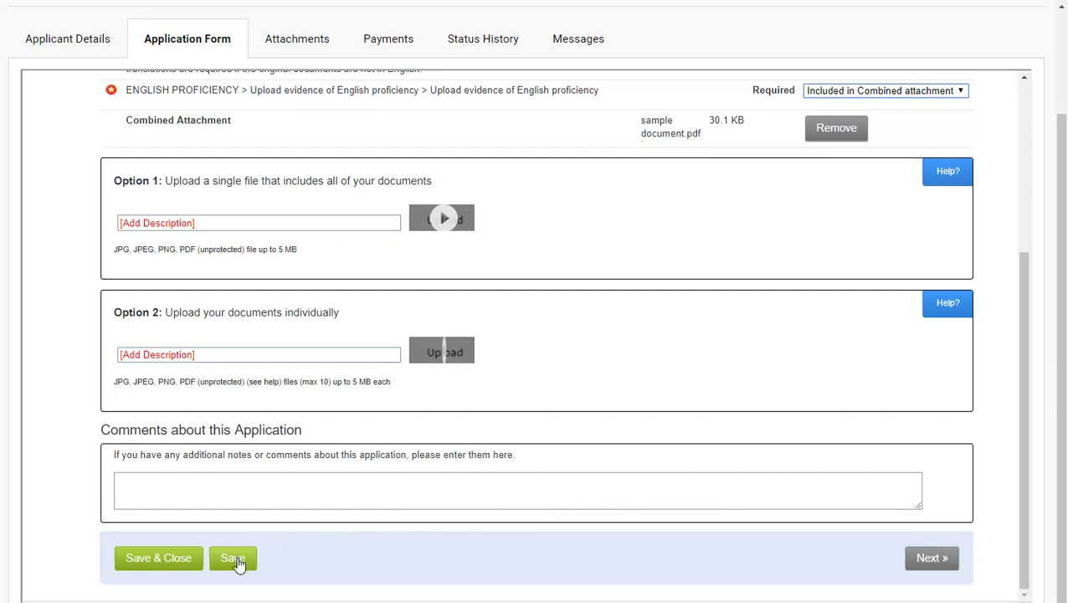
- Save the document assignments and submit the Bachelor of Business Administration application to University of Canberra
{"action": "left_click", "coordinate": [234, 559]}
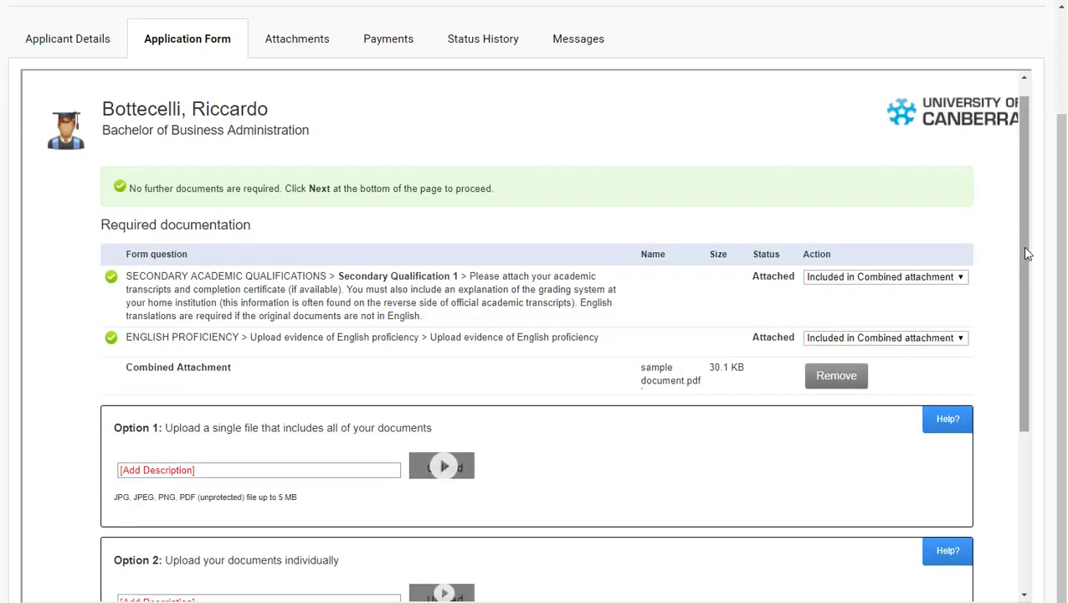
{"action": "left_click_drag", "start_coordinate": [1026, 274], "coordinate": [1013, 477]}
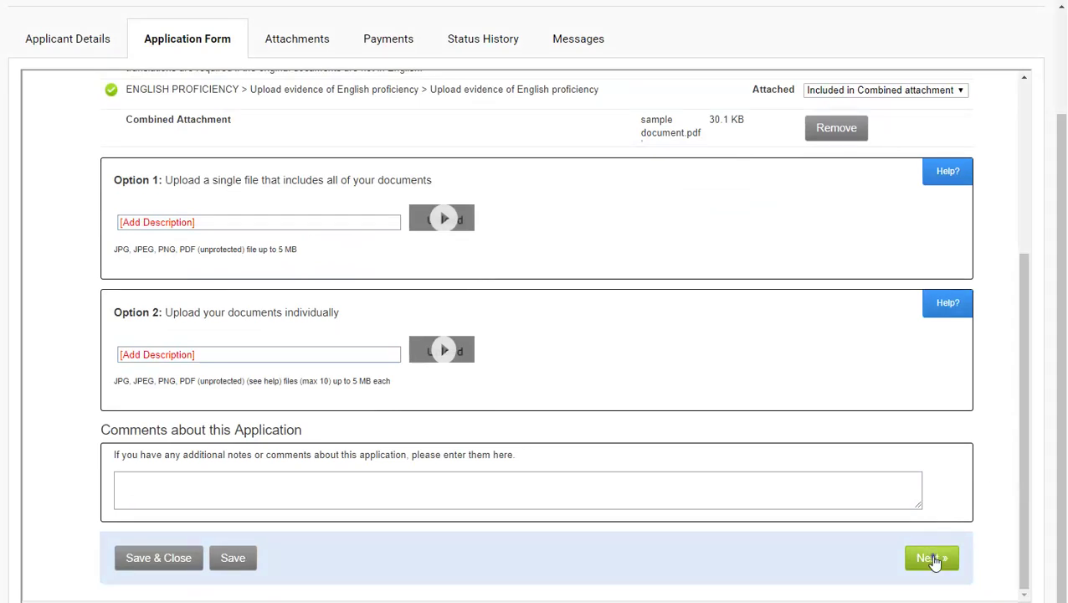
{"action": "left_click", "coordinate": [933, 559]}
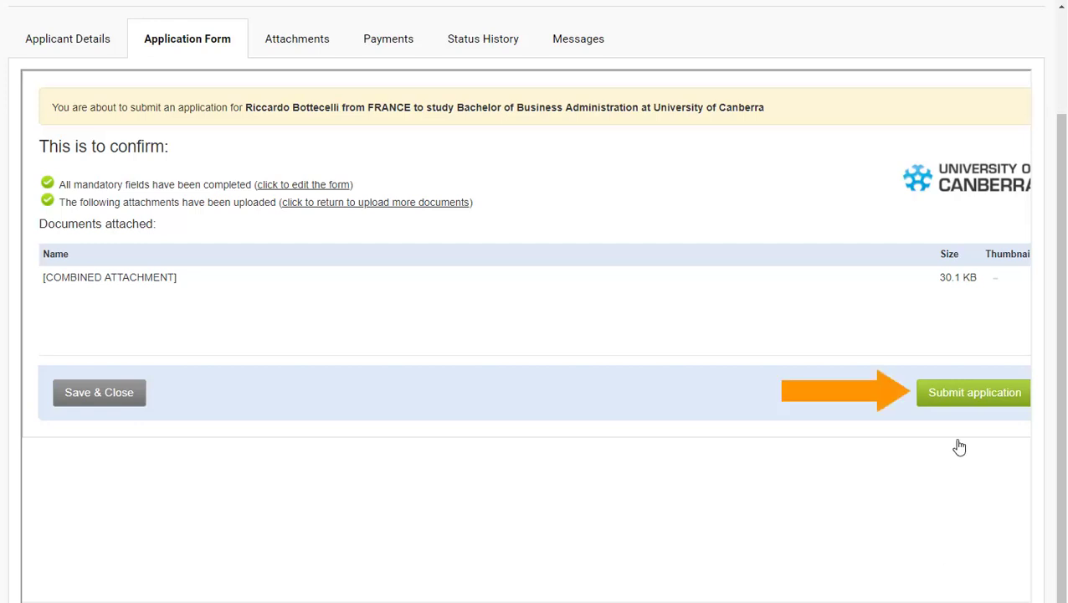
{"action": "left_click", "coordinate": [957, 394]}
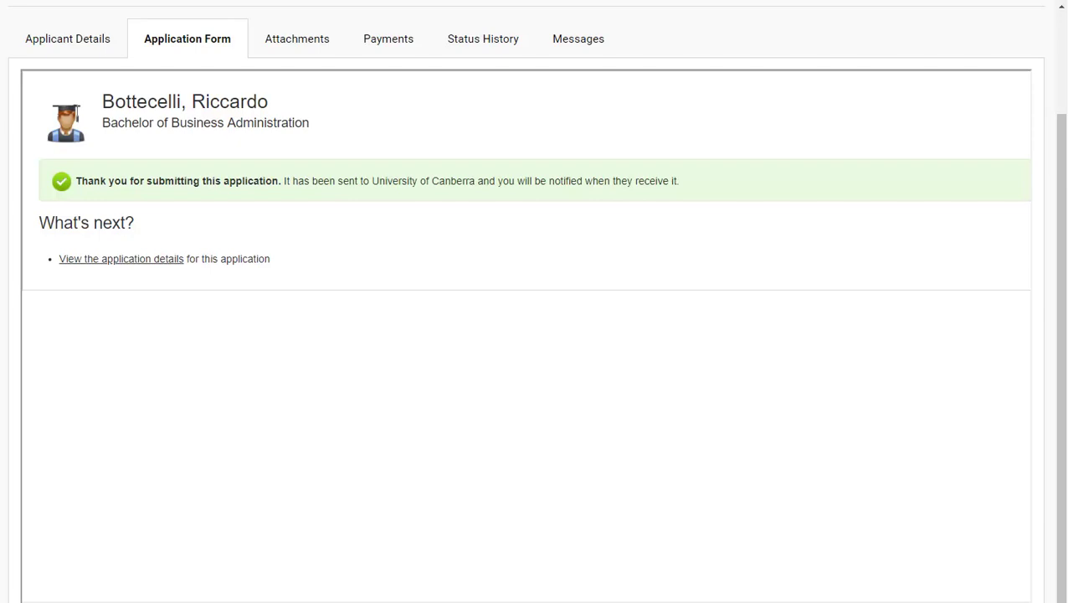